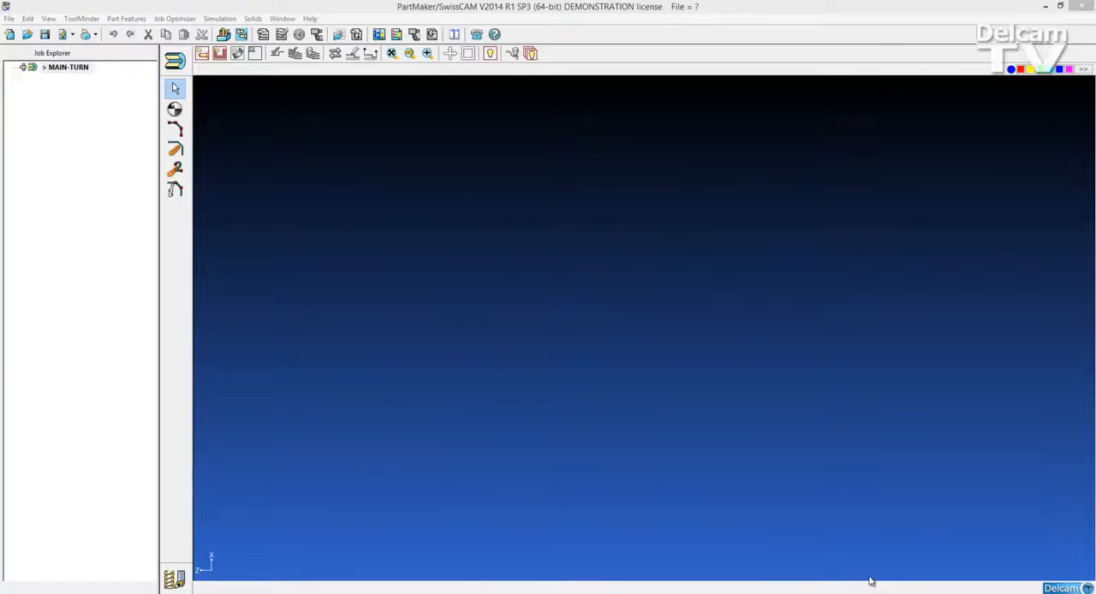
Step: Check for PartMaker updates and allow the blocked pop-up once to reach the Delcam Customer Download Centre
{"action": "left_click", "coordinate": [310, 18]}
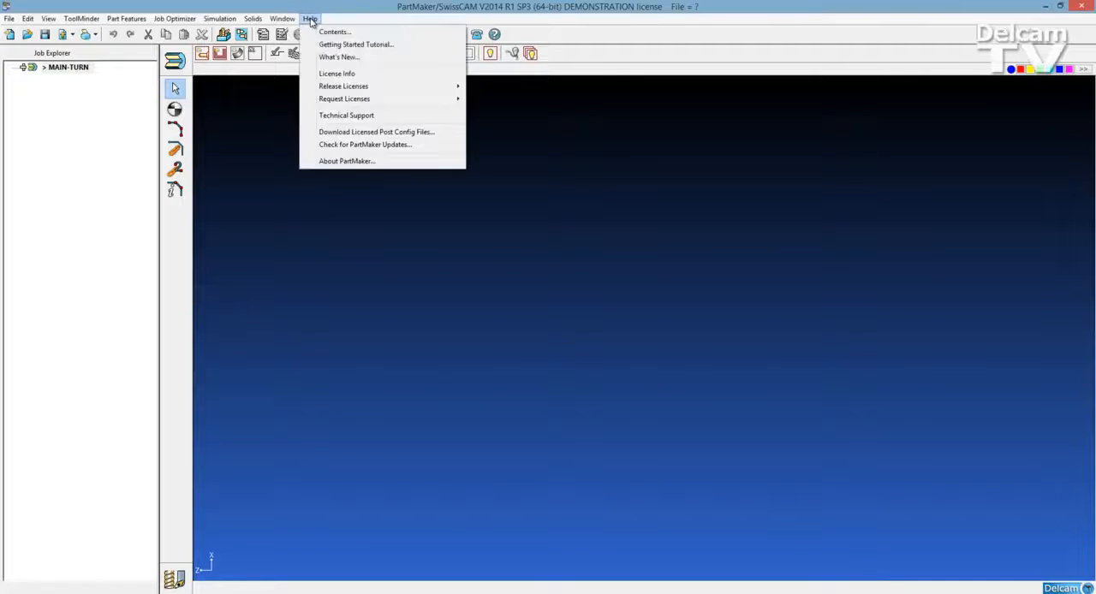
{"action": "left_click", "coordinate": [349, 146]}
{"action": "left_click", "coordinate": [582, 345]}
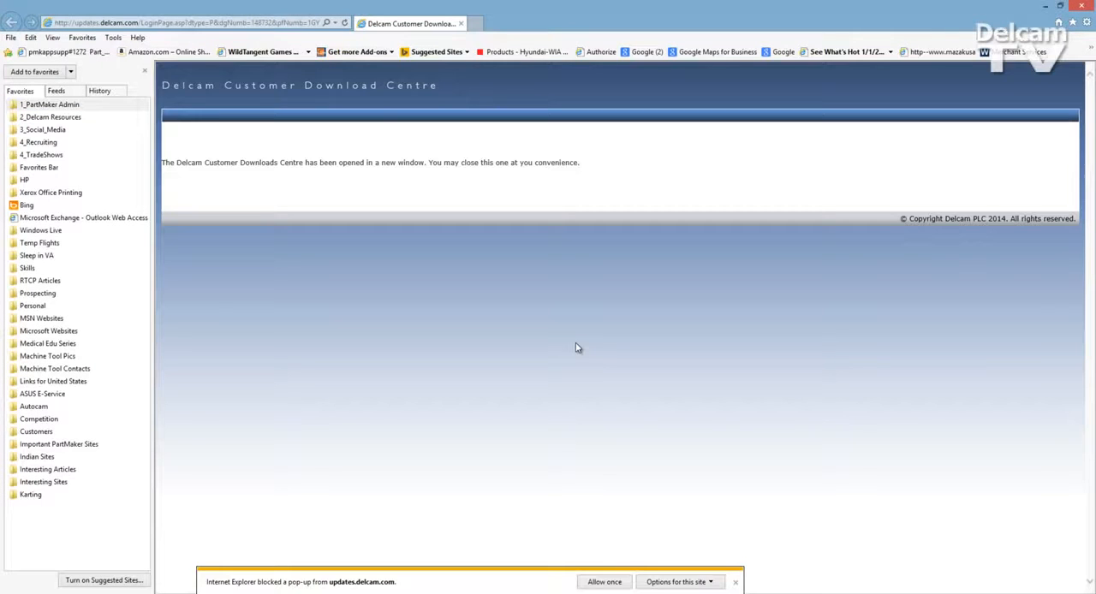
{"action": "left_click", "coordinate": [605, 582]}
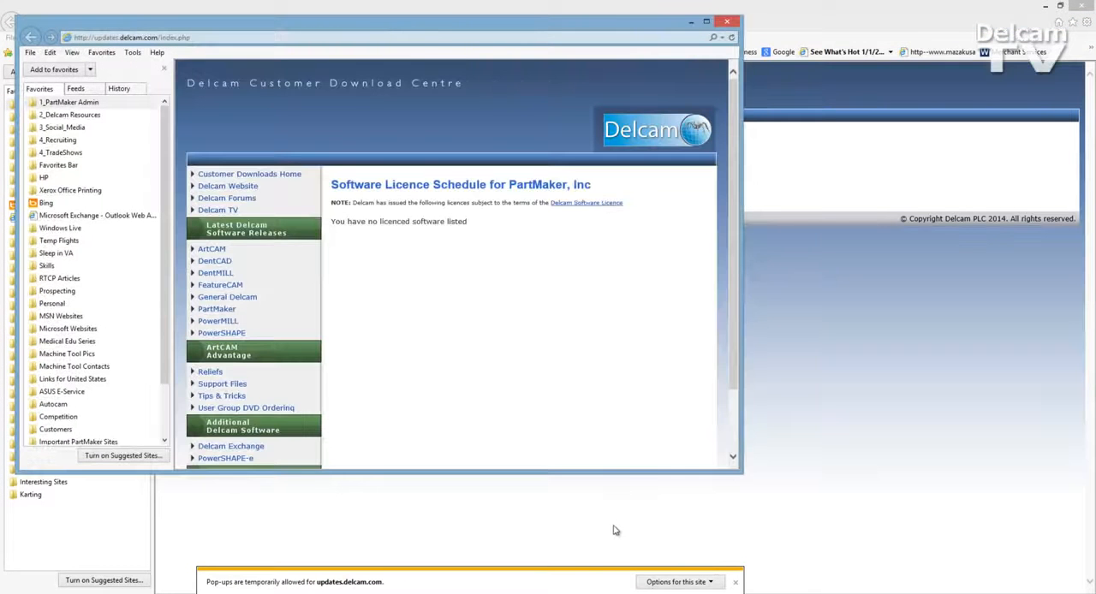
Step: In the PartMaker customer downloads, start downloading the utility PartMaker Master Tool Database - English
{"action": "left_click", "coordinate": [216, 308]}
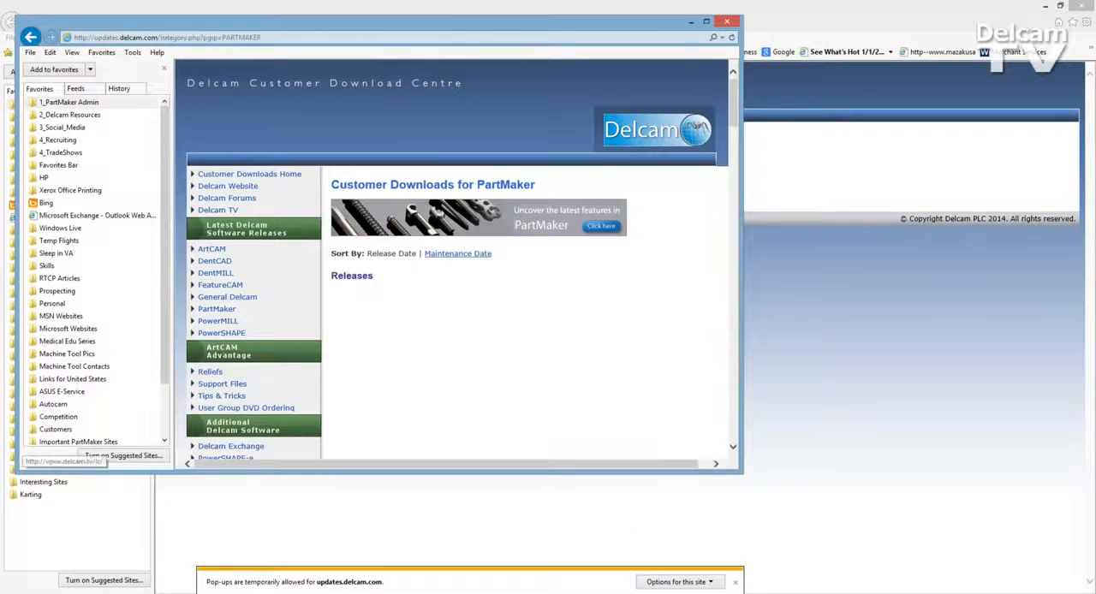
{"action": "left_click", "coordinate": [707, 19]}
{"action": "scroll", "coordinate": [469, 443], "scroll_direction": "down", "scroll_amount": 20}
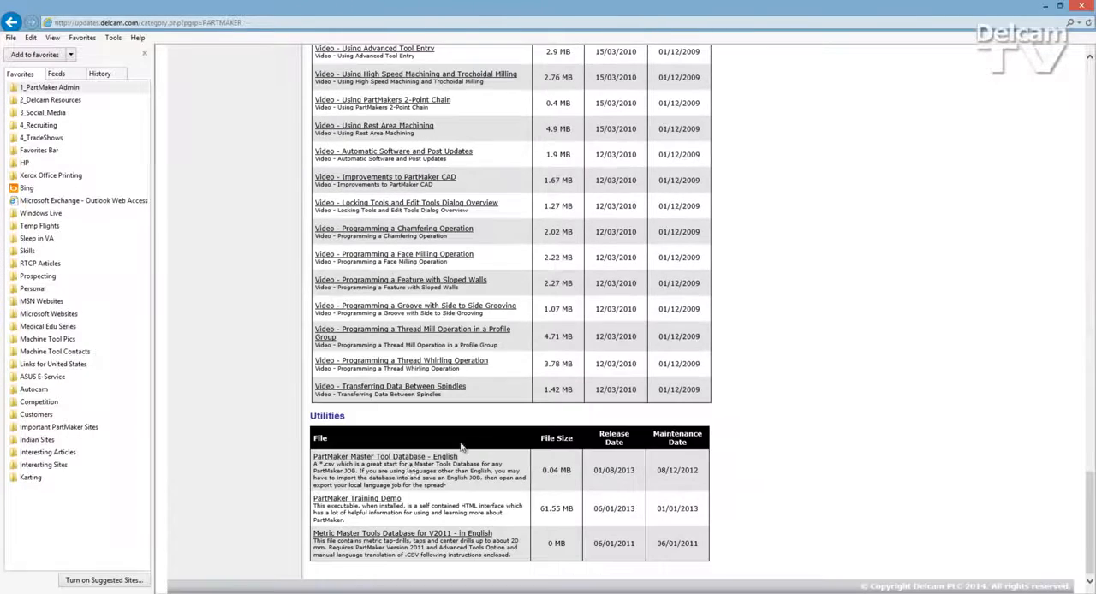
{"action": "left_click", "coordinate": [406, 459]}
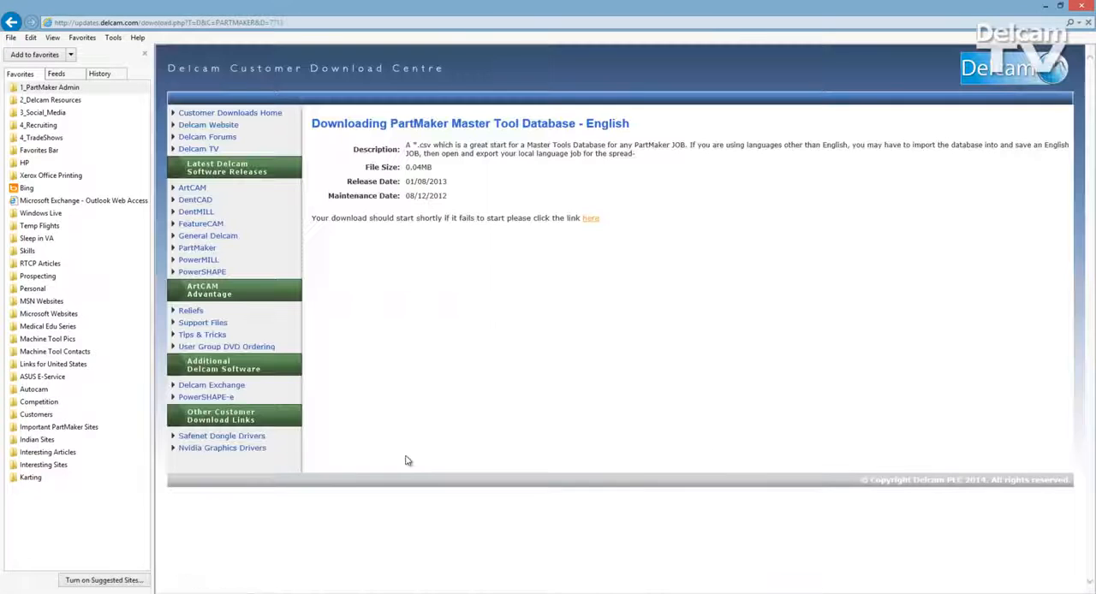
Step: Save the download as PartMaker_Master_Tool_Database.CSV in the PartMaker folder on drive C
{"action": "left_click", "coordinate": [675, 582]}
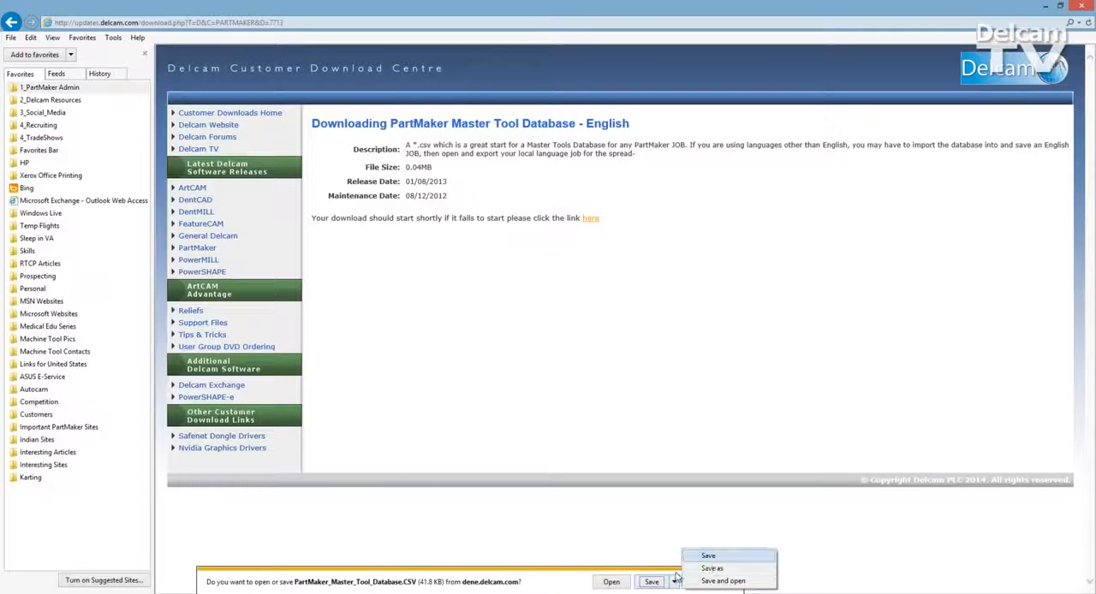
{"action": "left_click", "coordinate": [712, 569]}
{"action": "left_click", "coordinate": [396, 326]}
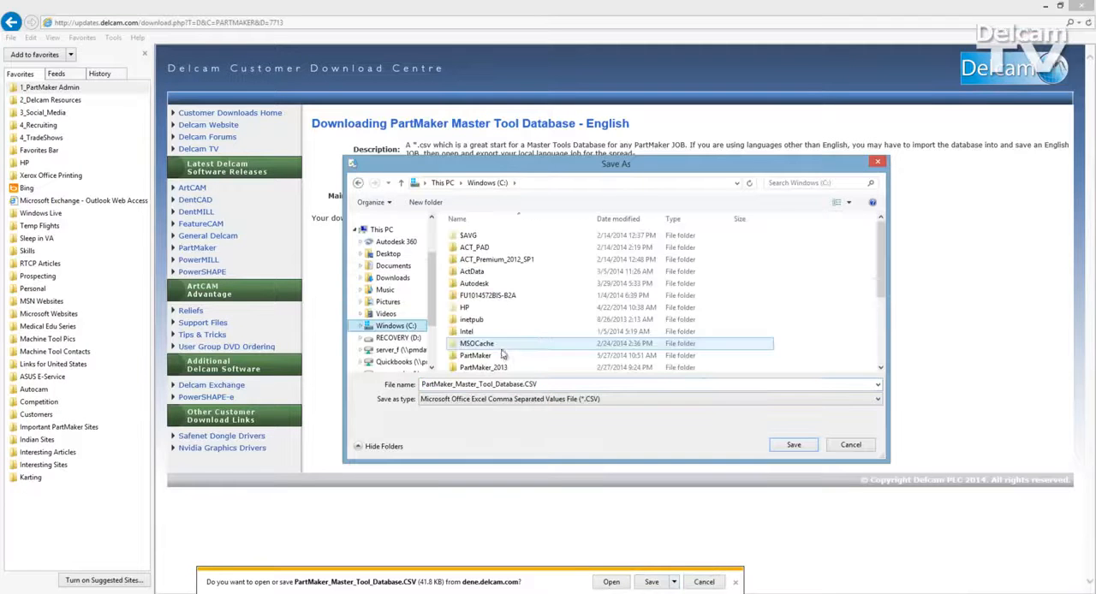
{"action": "double_click", "coordinate": [497, 356]}
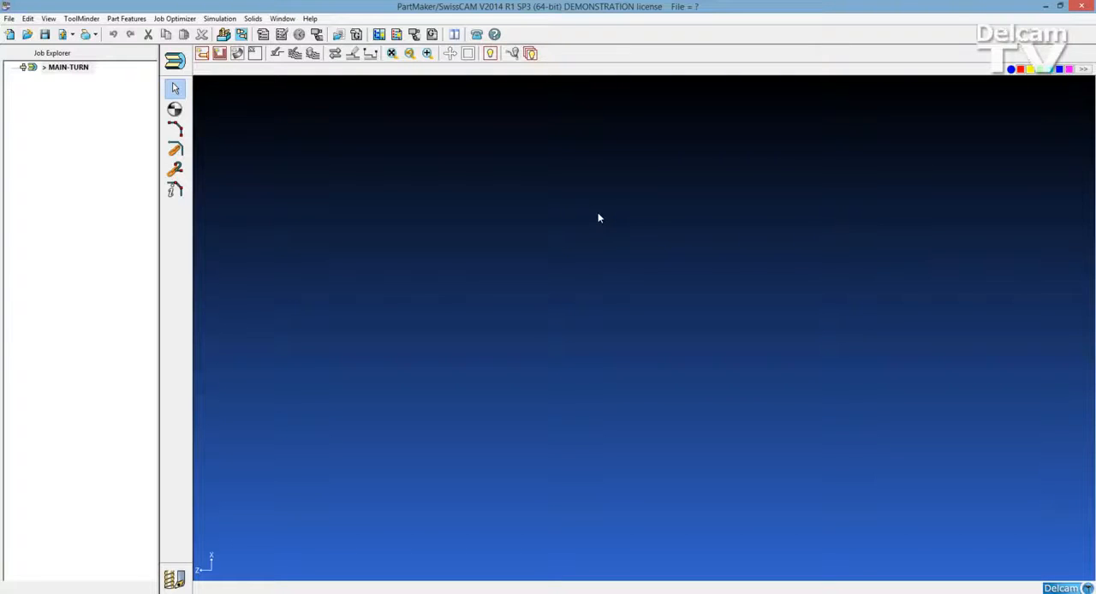
Step: Back in PartMaker/SwissCAM, open PartMaker_Master_Tool_Database.CSV as the master tools database for managing tools files
{"action": "left_click", "coordinate": [83, 18]}
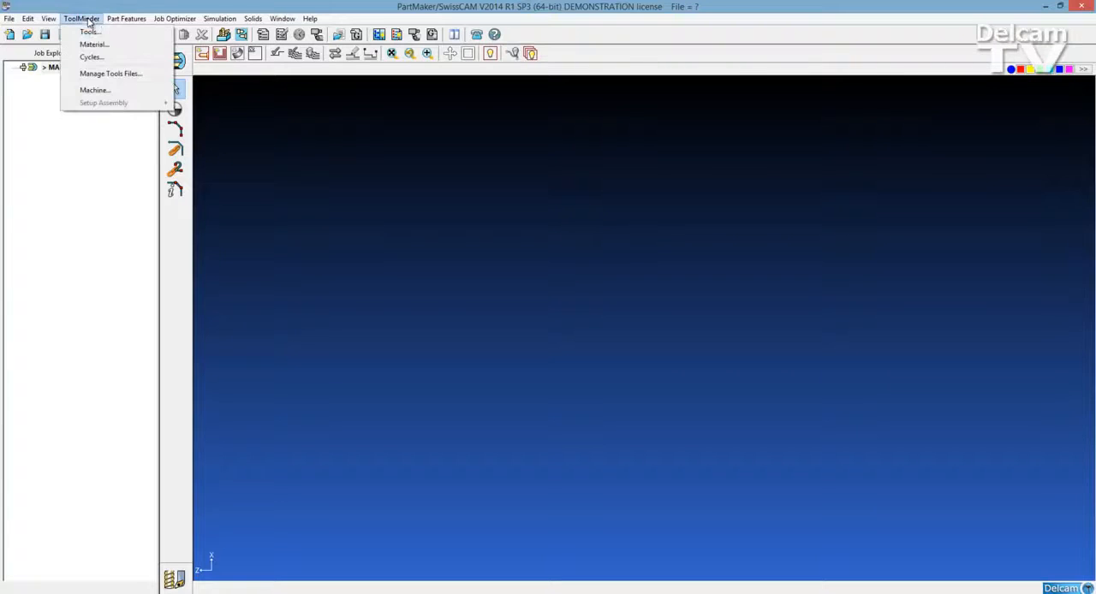
{"action": "left_click", "coordinate": [114, 75]}
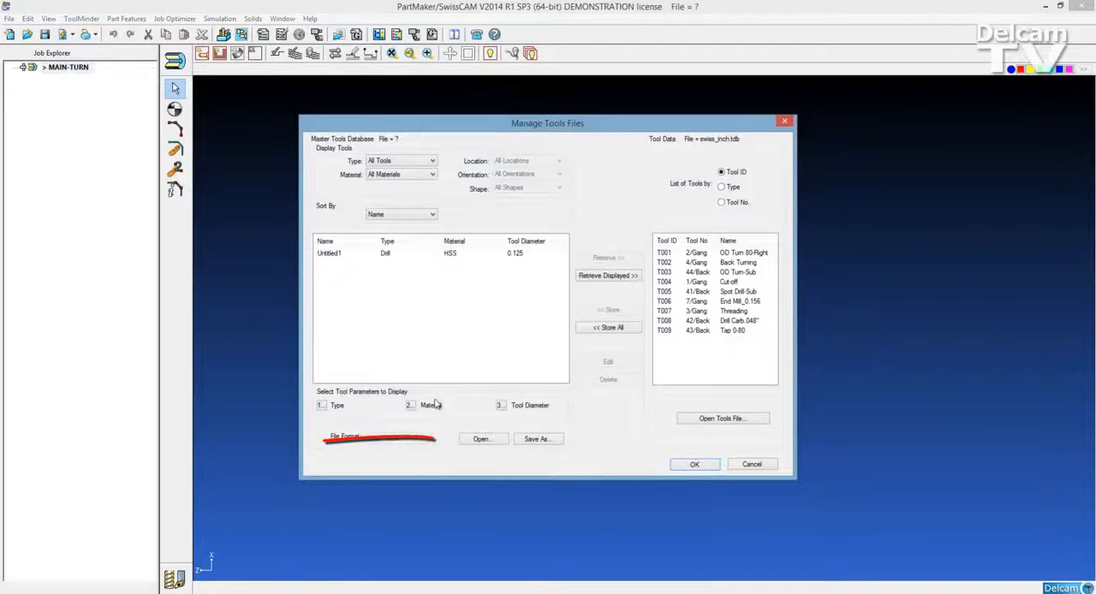
{"action": "left_click", "coordinate": [482, 440]}
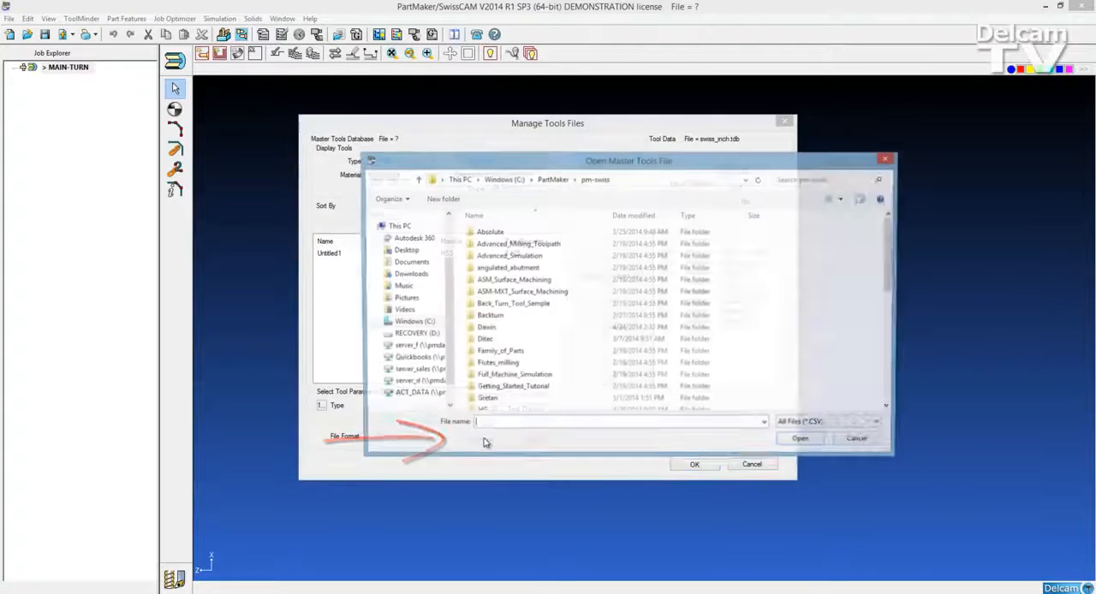
{"action": "left_click", "coordinate": [508, 307]}
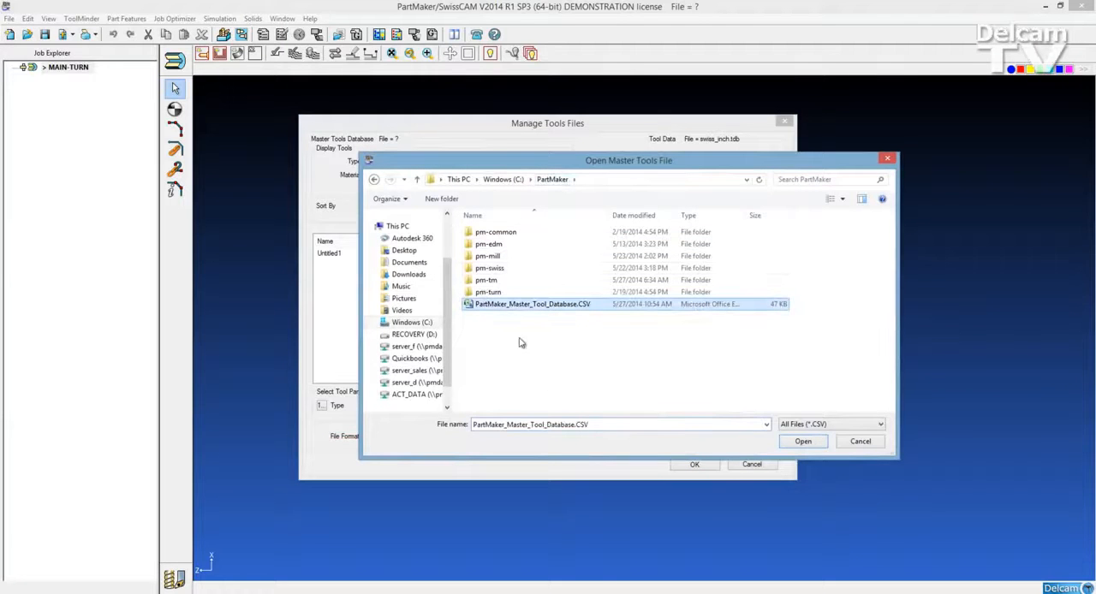
{"action": "left_click", "coordinate": [802, 442]}
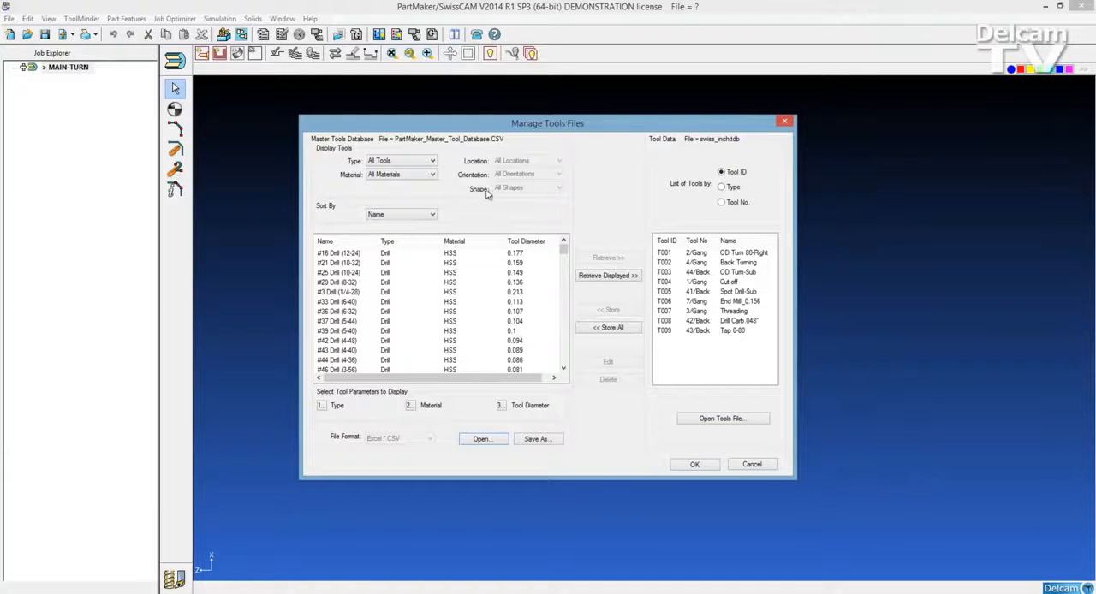
Step: Display only Turn tools from the master database and show Nose Radius as the third tool parameter
{"action": "left_click", "coordinate": [432, 161]}
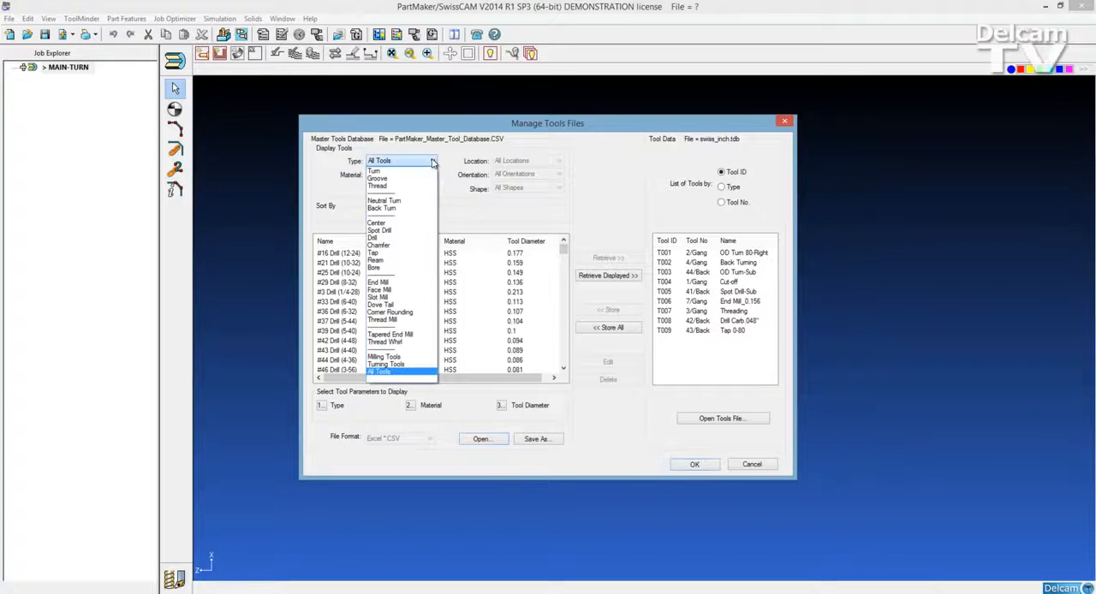
{"action": "left_click", "coordinate": [421, 170]}
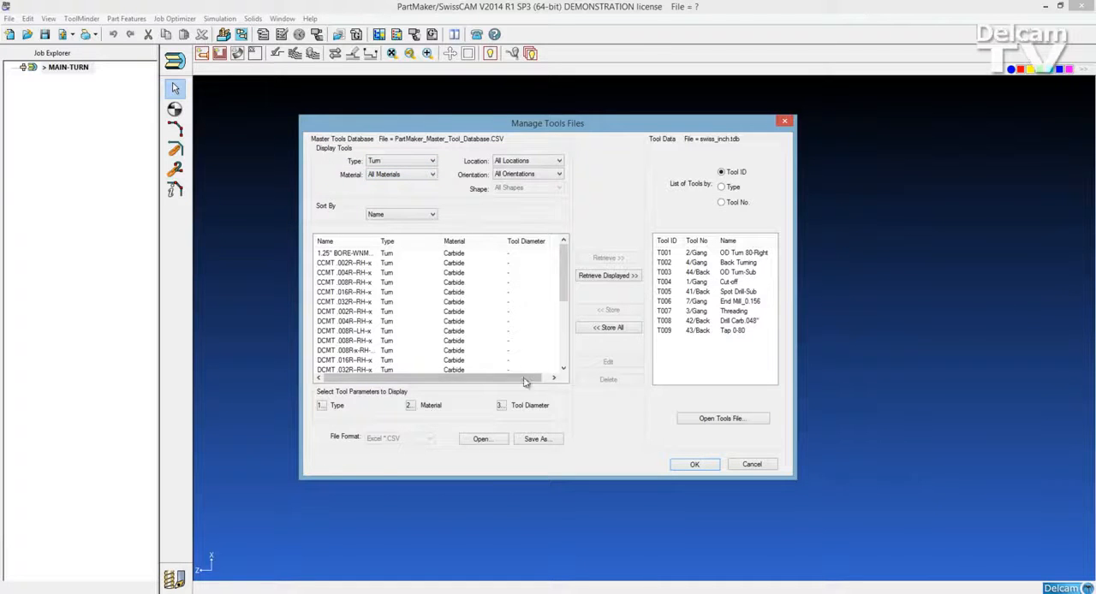
{"action": "left_click", "coordinate": [501, 406]}
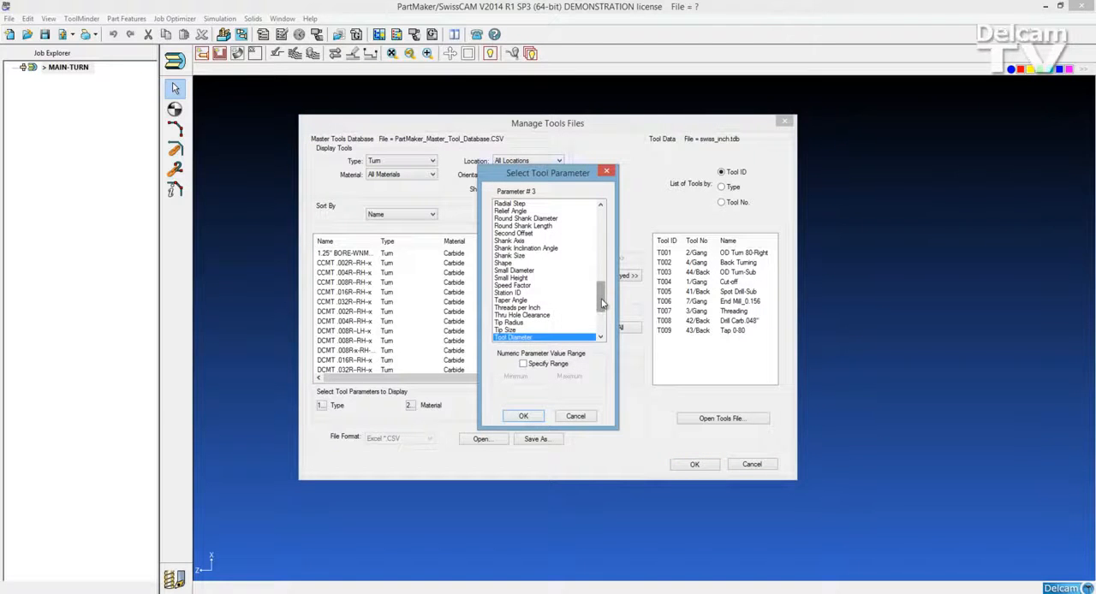
{"action": "scroll", "coordinate": [602, 303], "scroll_direction": "up", "scroll_amount": 5}
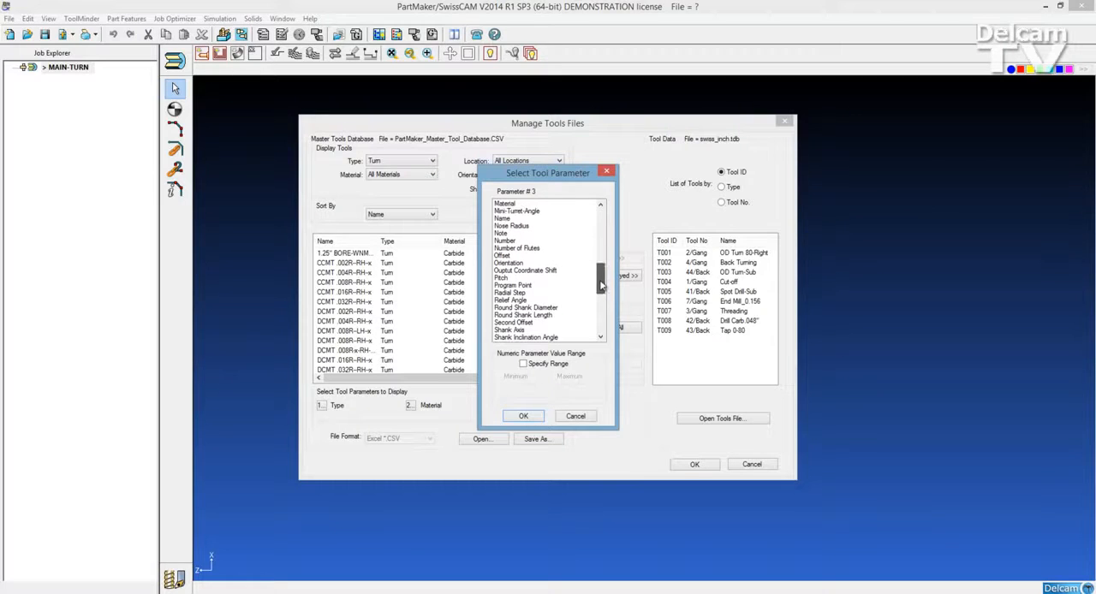
{"action": "left_click", "coordinate": [525, 226]}
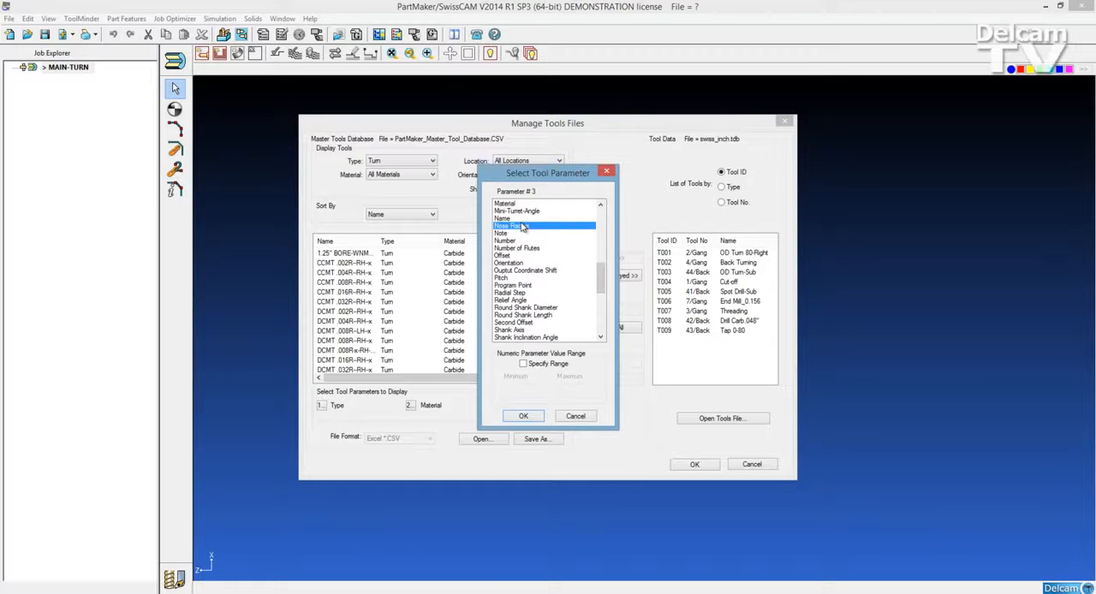
{"action": "left_click", "coordinate": [524, 417]}
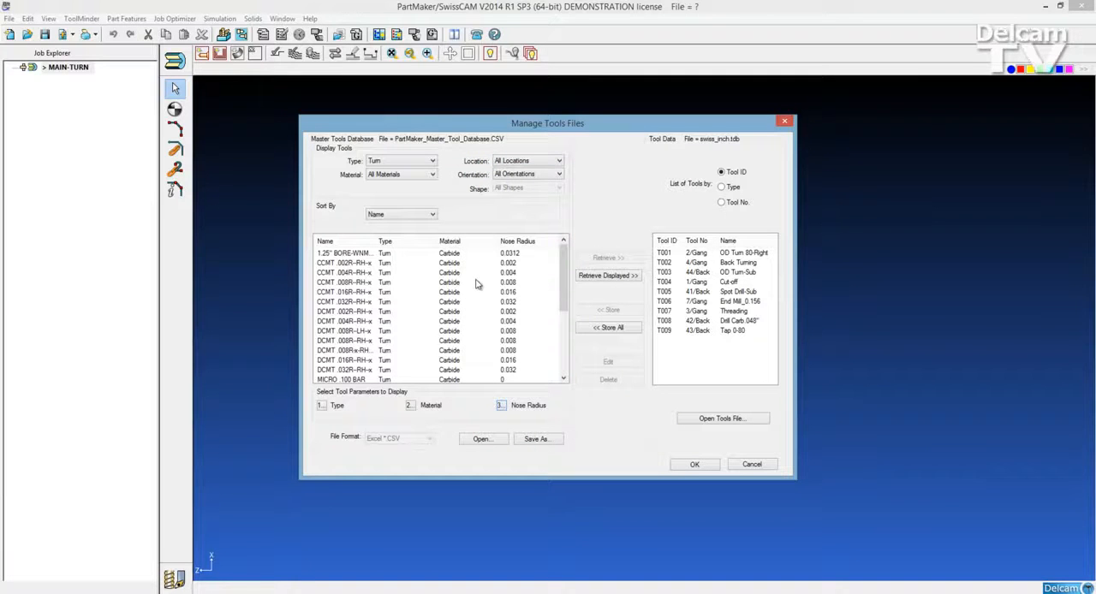
Step: Preview the shape of the turning tool CCMT .004R-RH-x and retrieve the tool into swiss_inch.tdb
{"action": "left_click", "coordinate": [346, 276]}
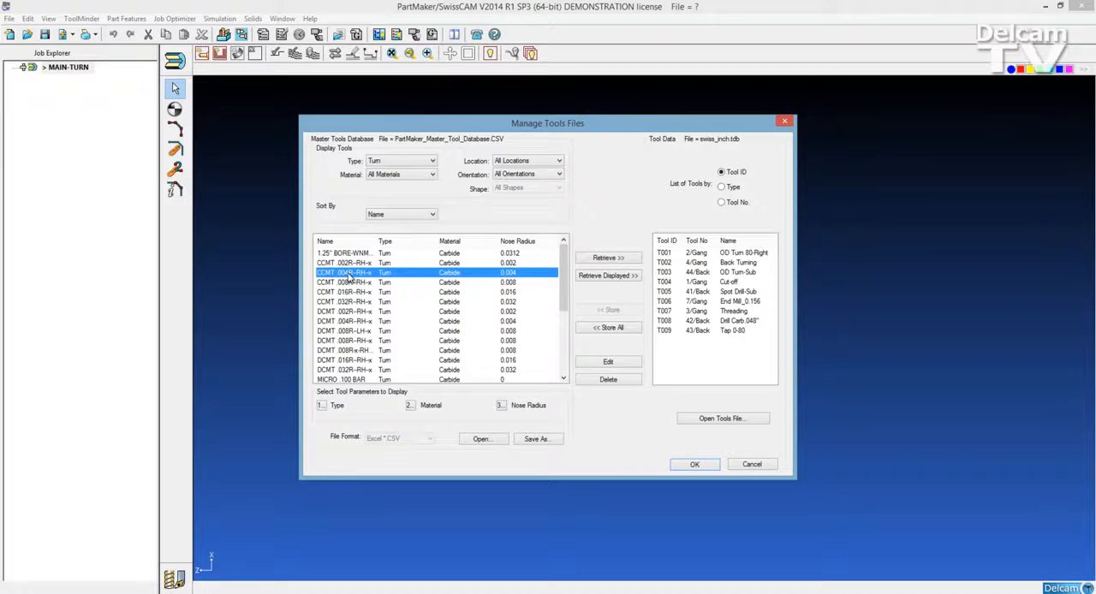
{"action": "double_click", "coordinate": [349, 277]}
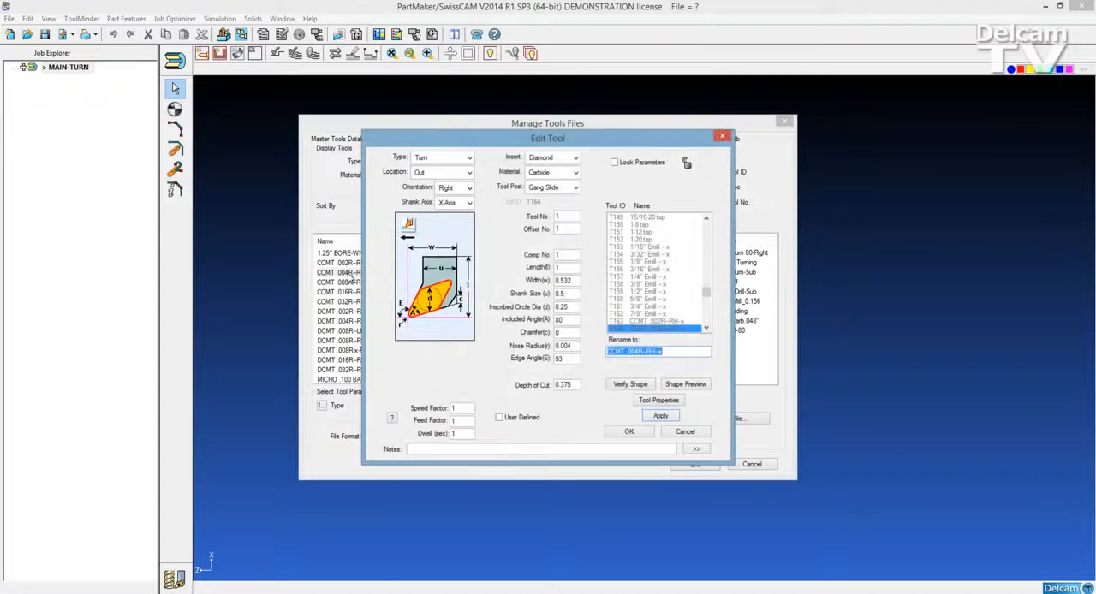
{"action": "left_click", "coordinate": [677, 386]}
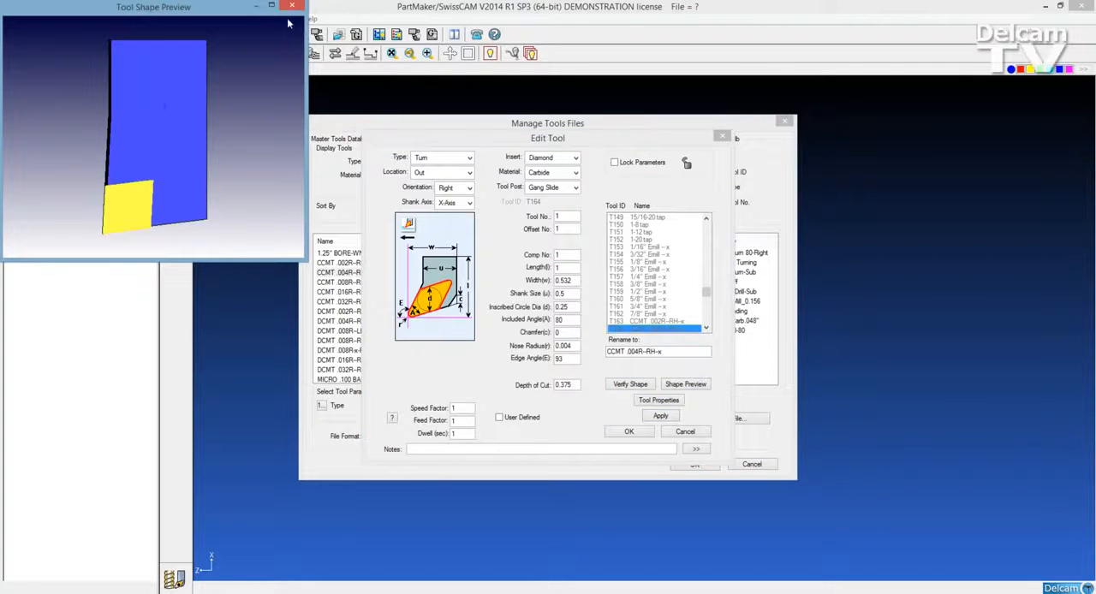
{"action": "left_click", "coordinate": [293, 7]}
{"action": "left_click", "coordinate": [632, 433]}
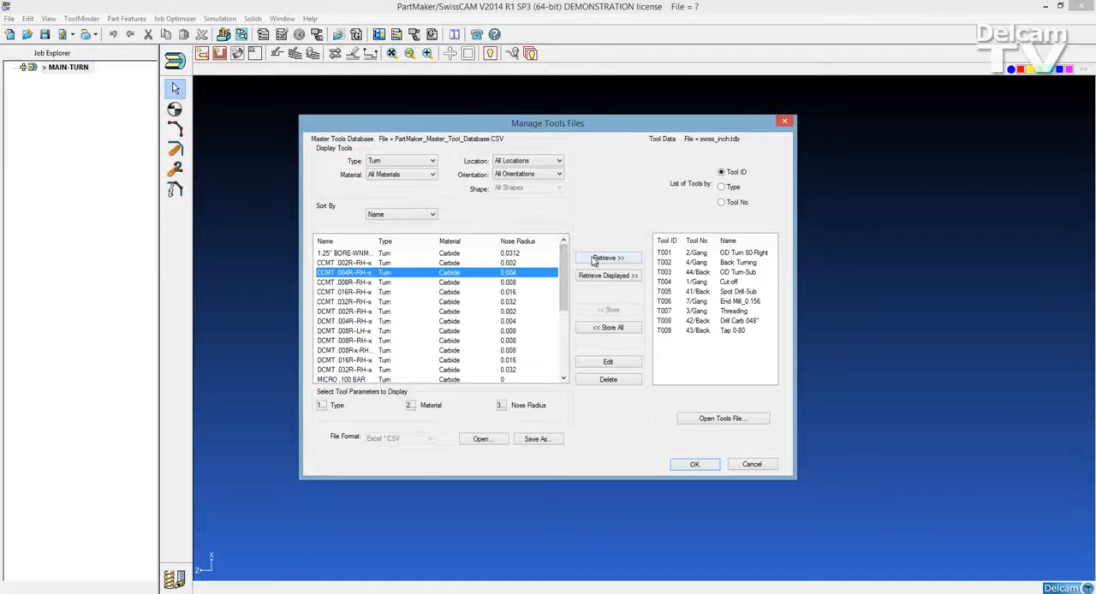
{"action": "left_click", "coordinate": [607, 258]}
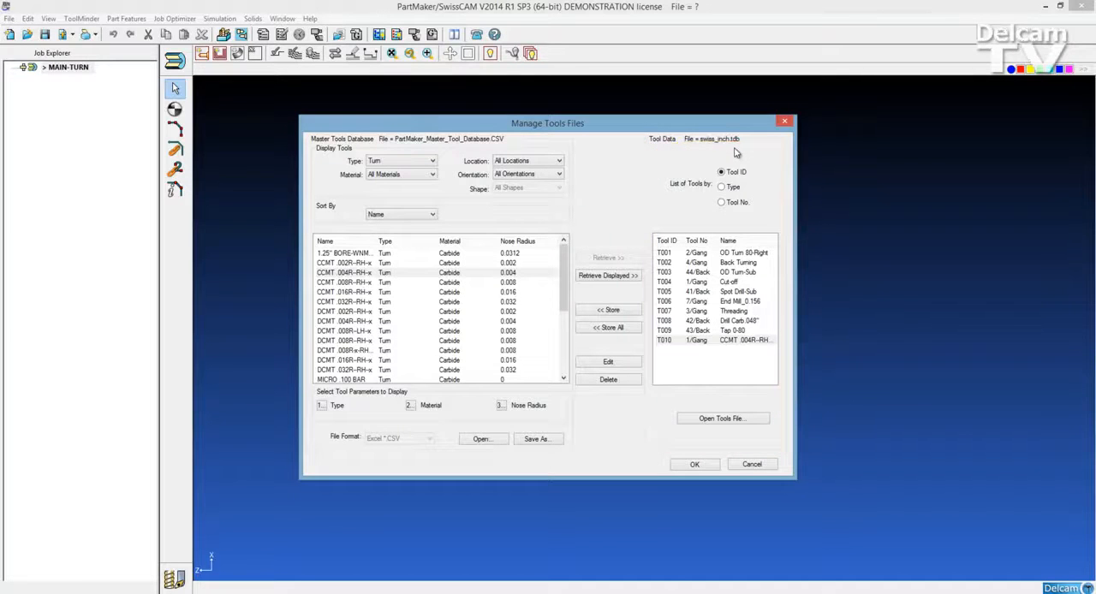
Step: Display the Thread tools with Included Angle as the third parameter and retrieve the 1.0-13 UNC threader
{"action": "left_click", "coordinate": [425, 162]}
{"action": "left_click", "coordinate": [420, 186]}
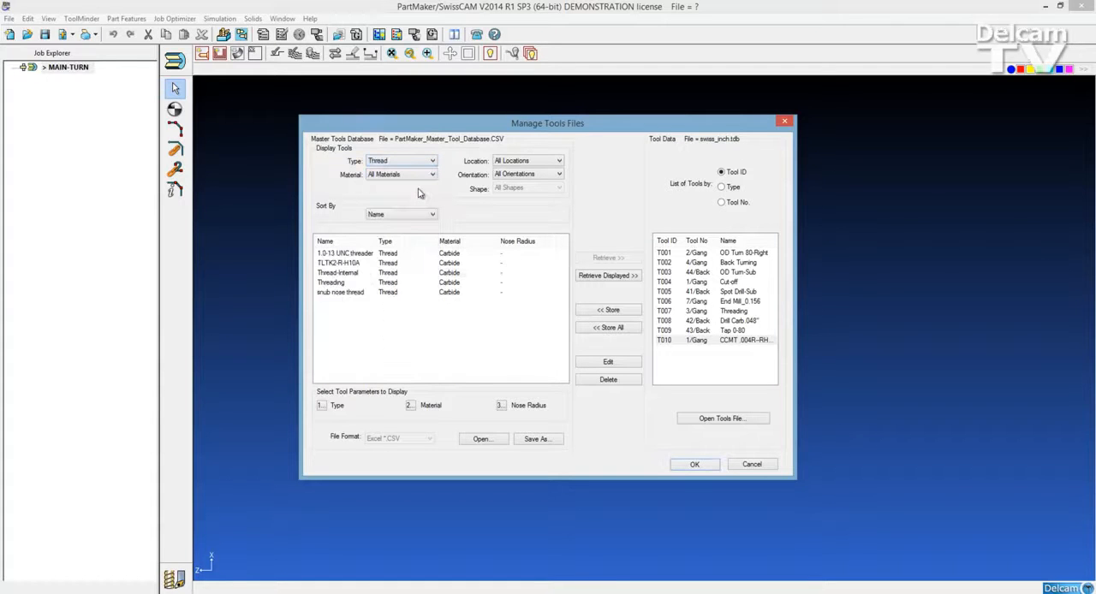
{"action": "left_click", "coordinate": [501, 405]}
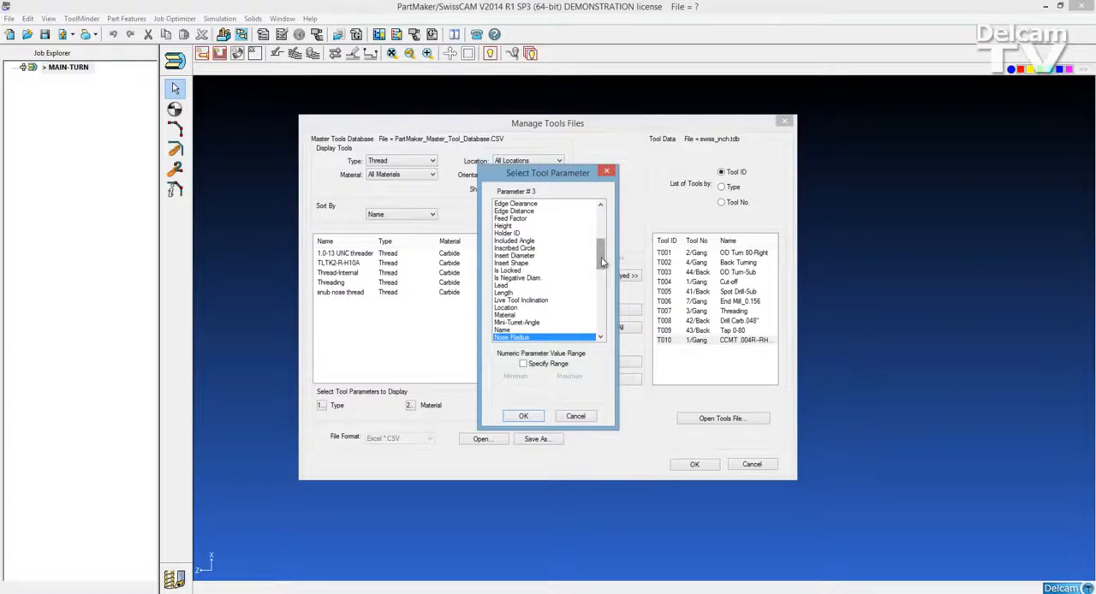
{"action": "left_click", "coordinate": [529, 243]}
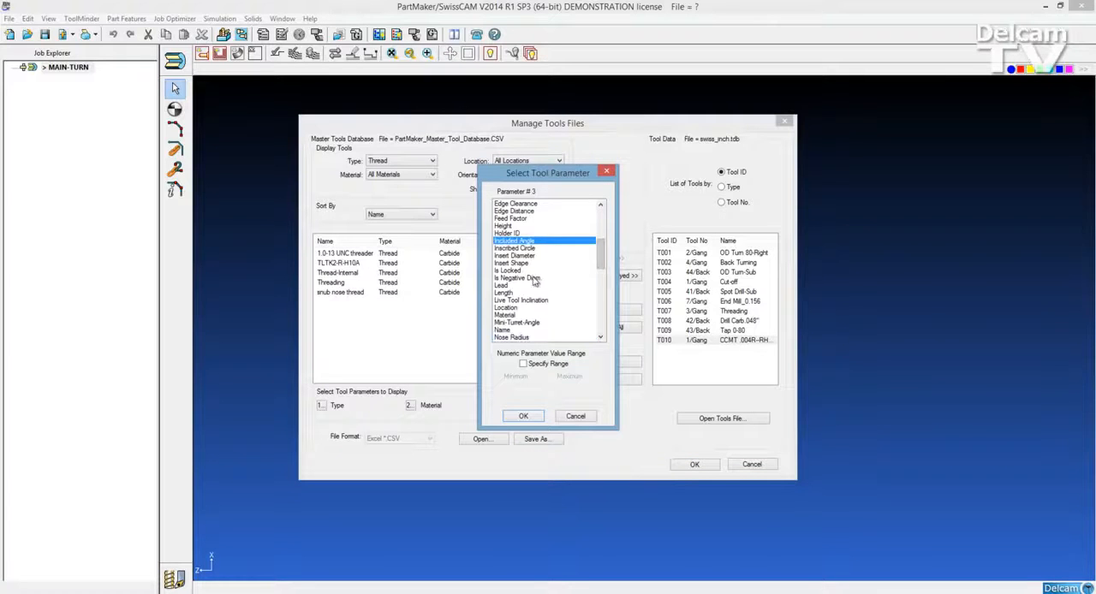
{"action": "left_click", "coordinate": [523, 417]}
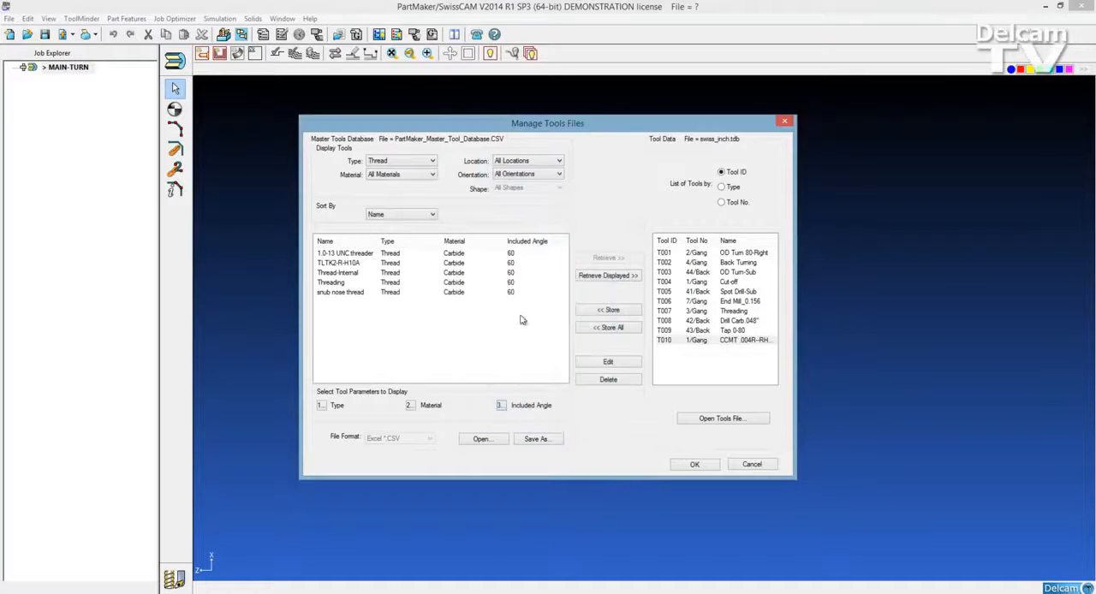
{"action": "left_click", "coordinate": [380, 255]}
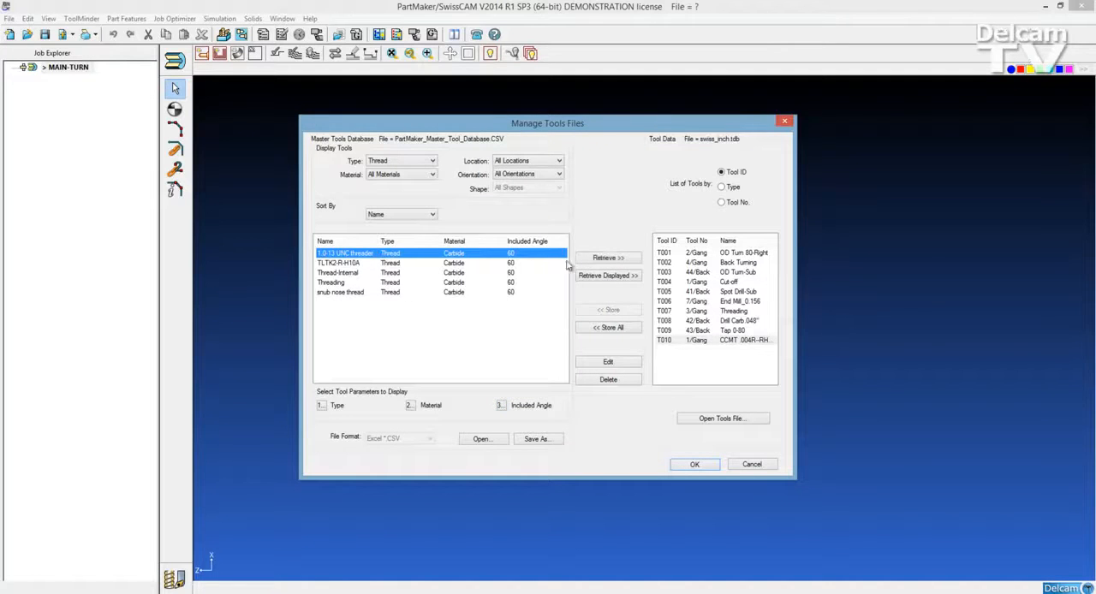
{"action": "left_click", "coordinate": [620, 262]}
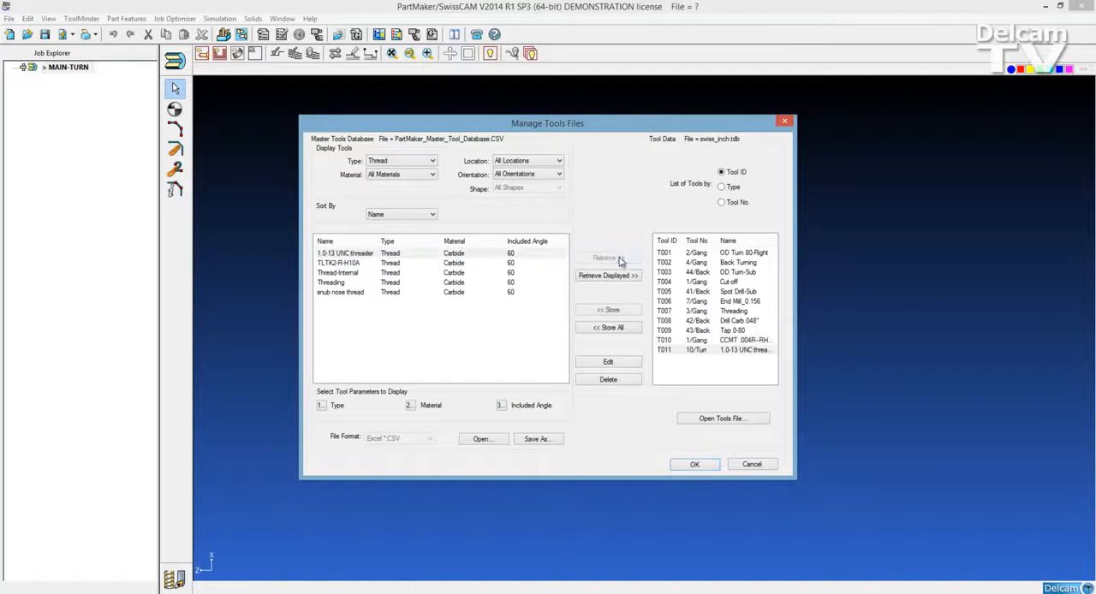
Step: Display the End Mill tools with Tool Diameter as the third parameter and retrieve the 1/4" Emill -x into swiss_inch.tdb
{"action": "left_click", "coordinate": [431, 162]}
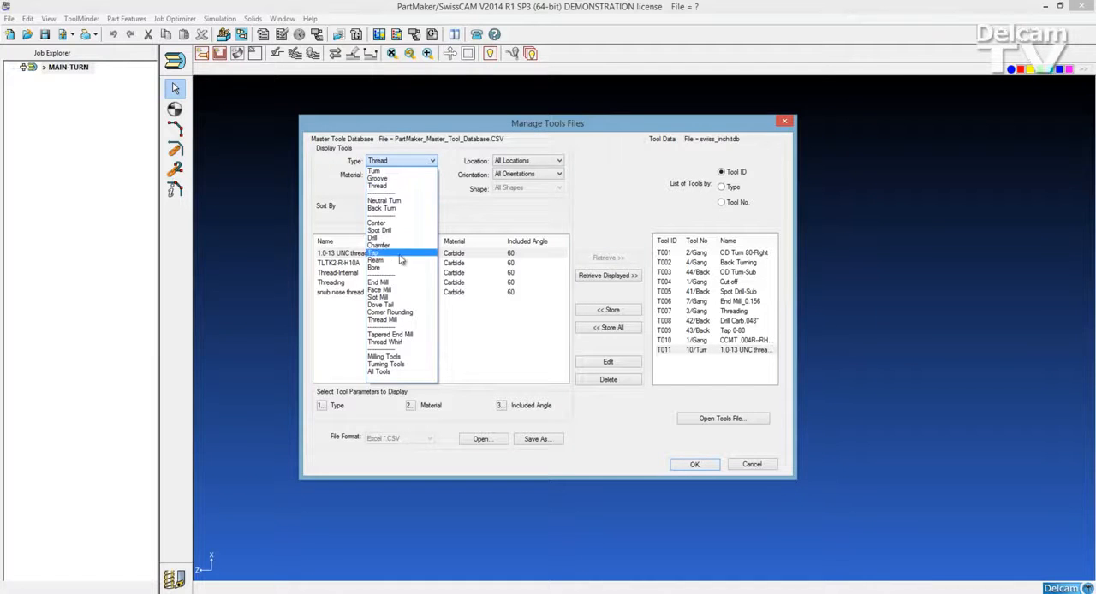
{"action": "left_click", "coordinate": [396, 286]}
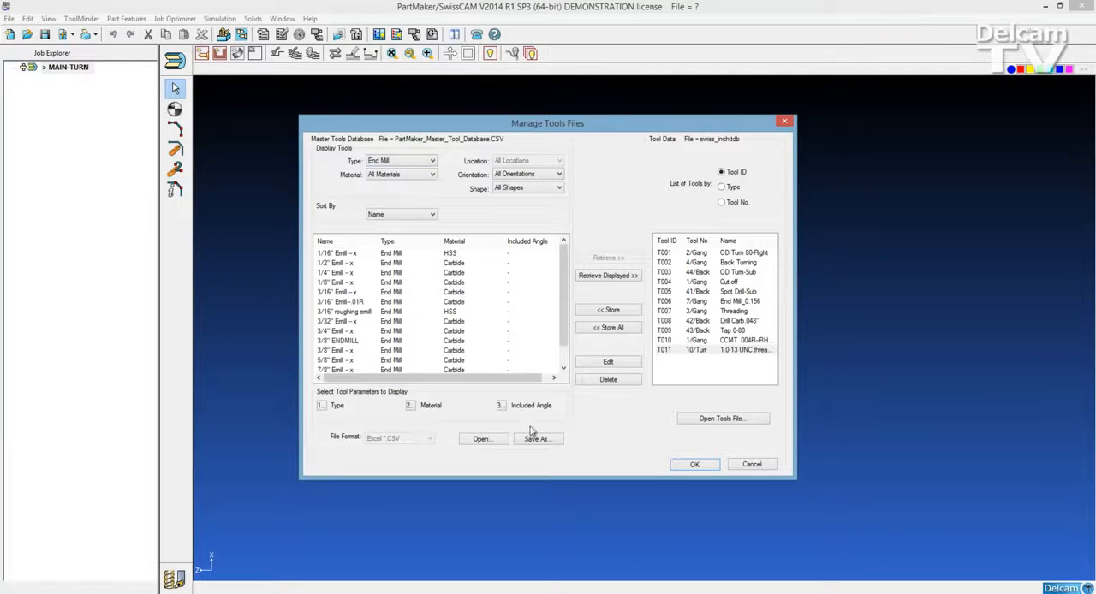
{"action": "left_click", "coordinate": [503, 406]}
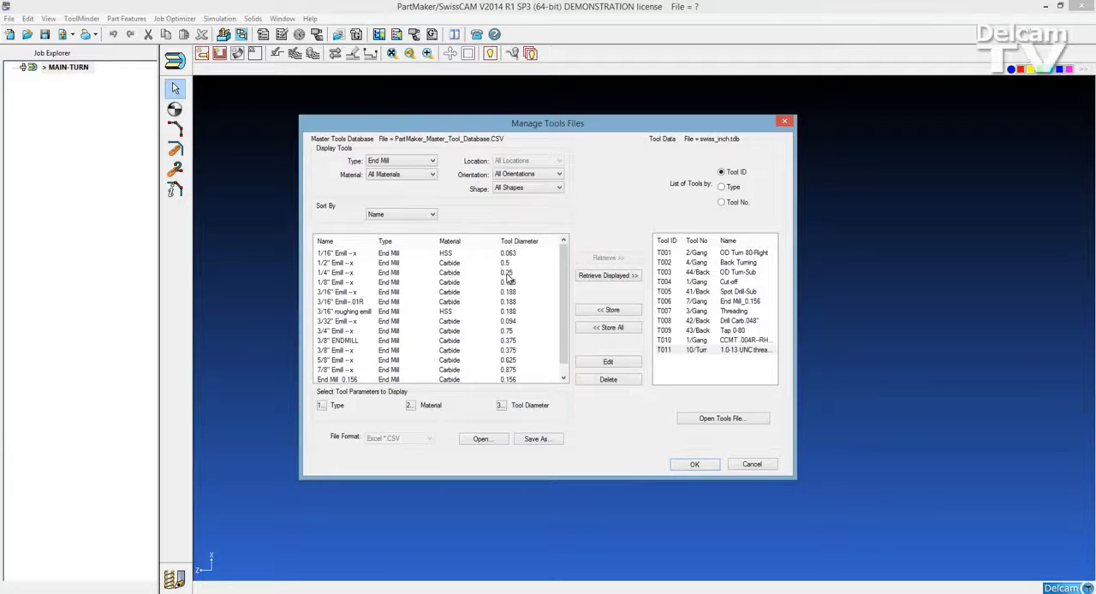
{"action": "left_click", "coordinate": [506, 274]}
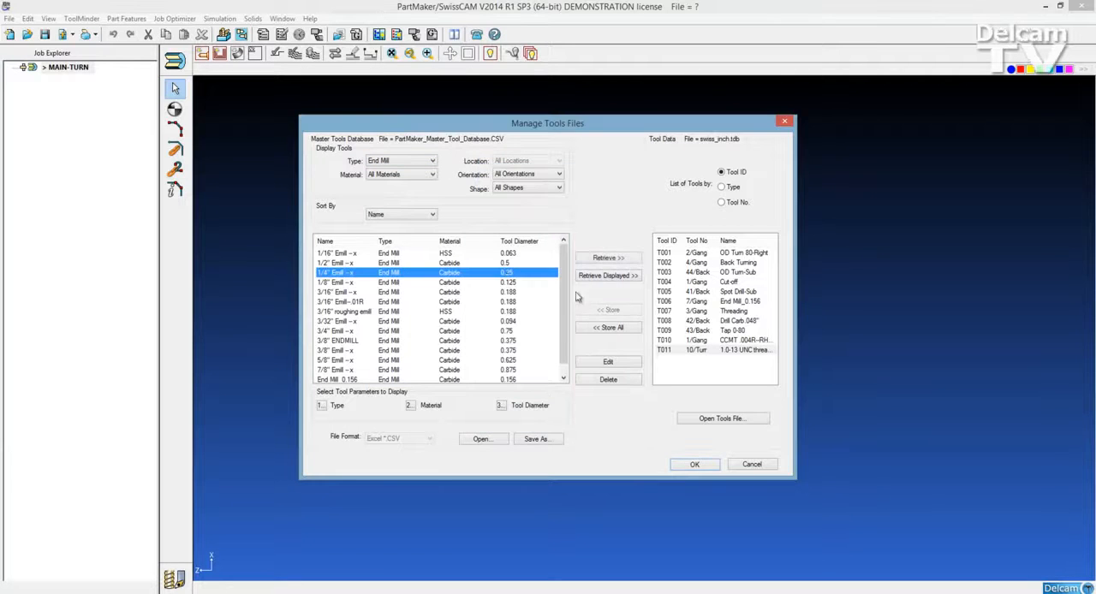
{"action": "left_click", "coordinate": [608, 260]}
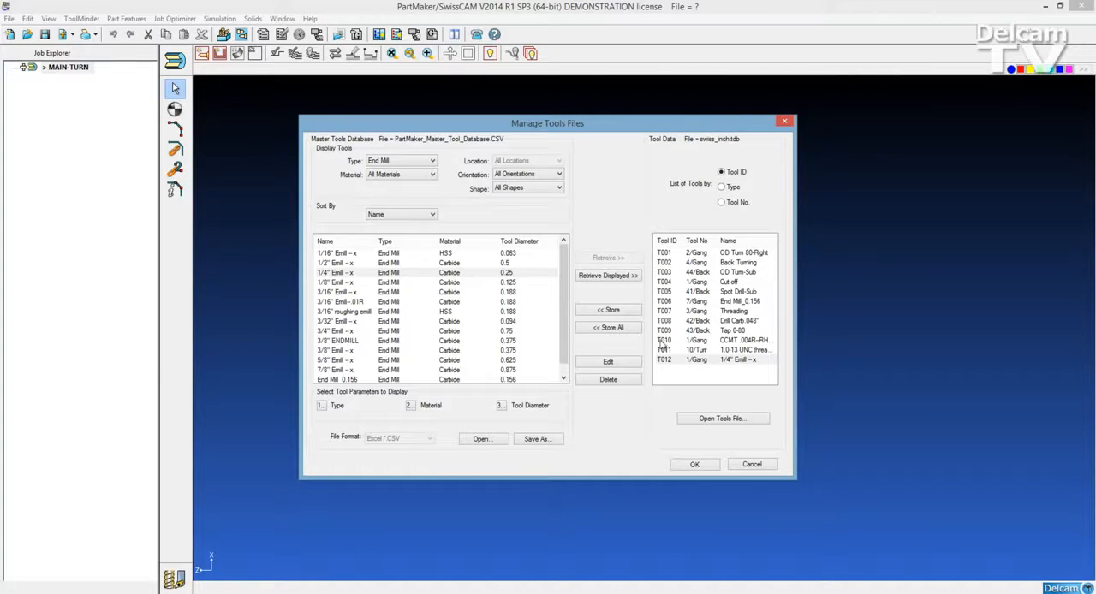
Step: Open the tools file cit-l20-2.TDB from the Otto folder in place of swiss_inch.tdb
{"action": "left_click", "coordinate": [706, 421]}
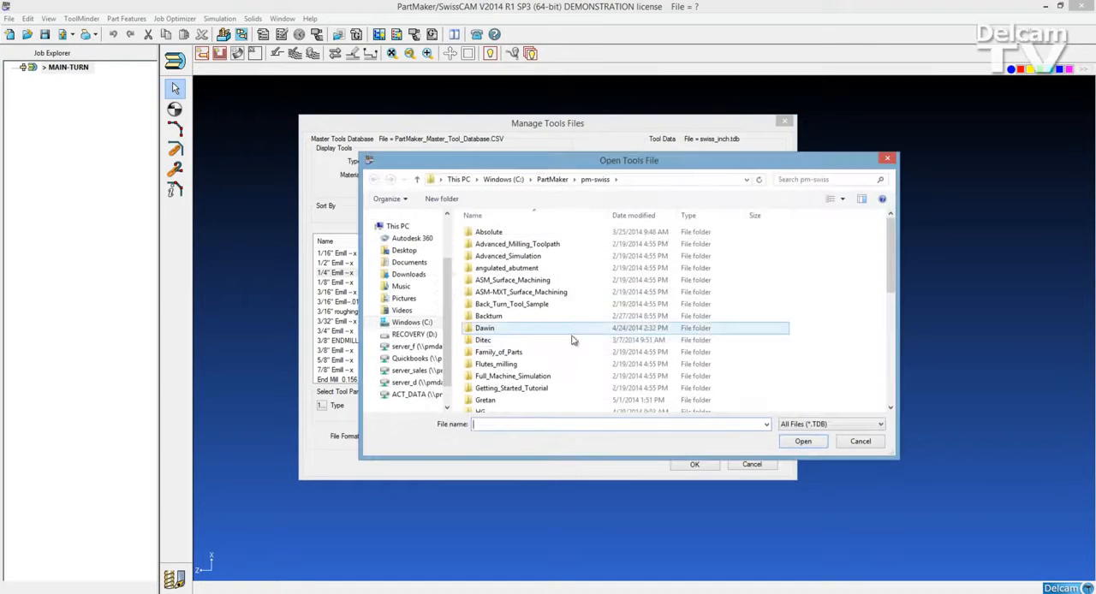
{"action": "scroll", "coordinate": [560, 345], "scroll_direction": "down", "scroll_amount": 8}
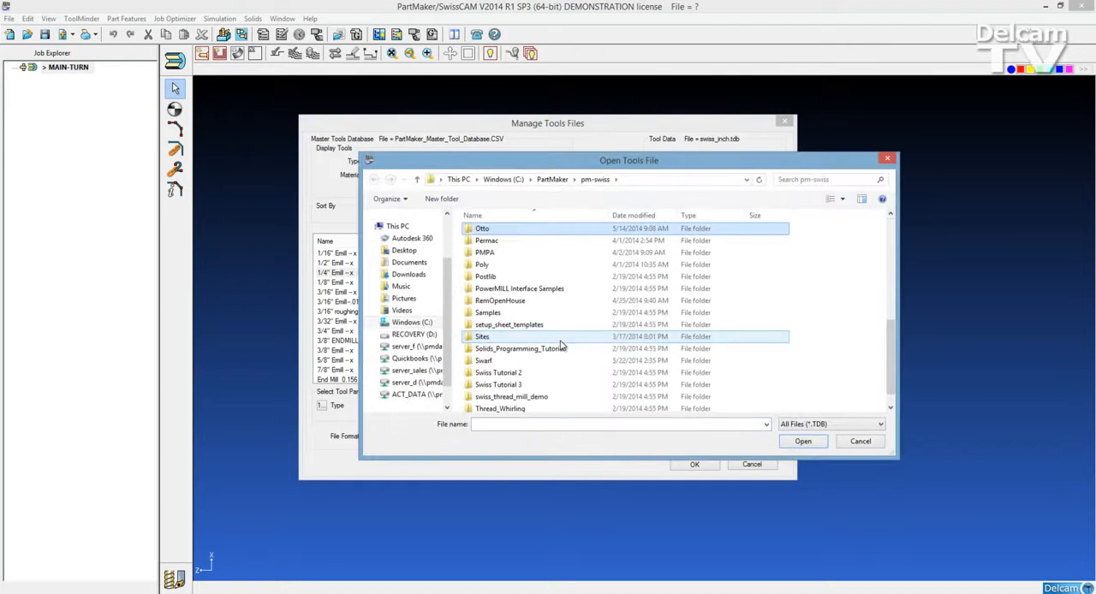
{"action": "key", "text": "Return"}
{"action": "double_click", "coordinate": [525, 236]}
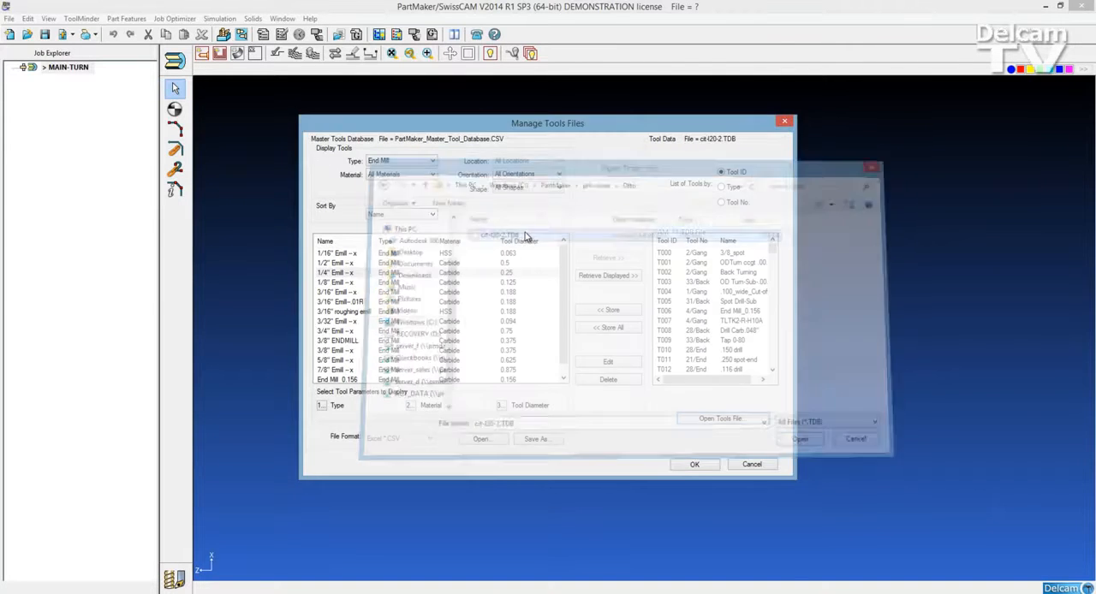
Step: Store tool T033, the 4-40 TAP Z-end, from cit-l20-2.TDB in the master database and select its new entry
{"action": "mouse_move", "coordinate": [773, 250]}
{"action": "left_mouse_down"}
{"action": "mouse_move", "coordinate": [777, 377]}
{"action": "mouse_move", "coordinate": [773, 250]}
{"action": "left_mouse_up"}
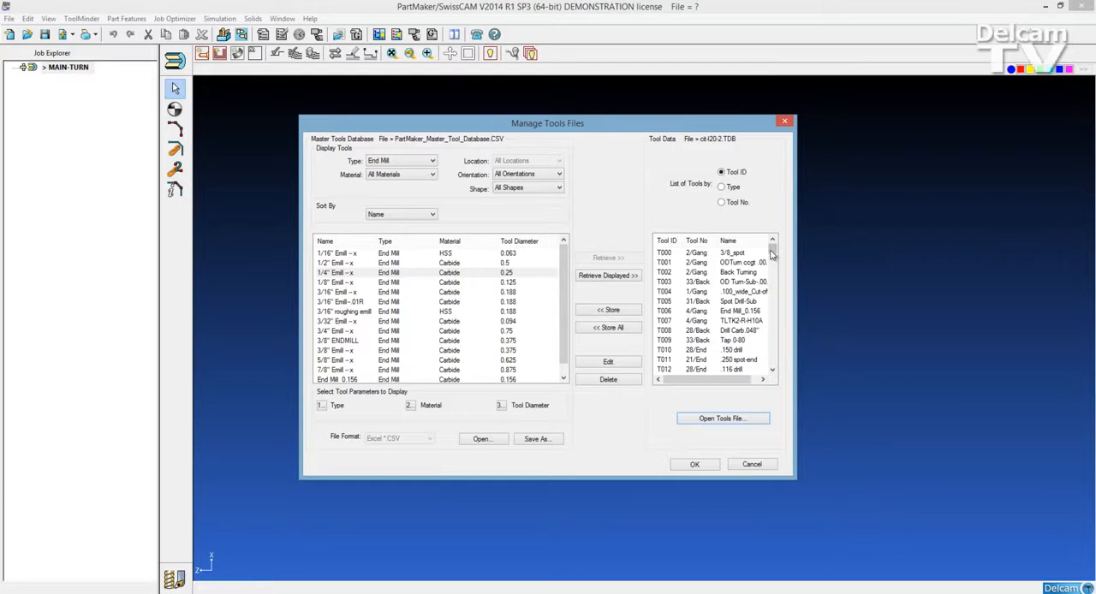
{"action": "left_click_drag", "start_coordinate": [773, 248], "coordinate": [772, 259]}
{"action": "left_click", "coordinate": [732, 312]}
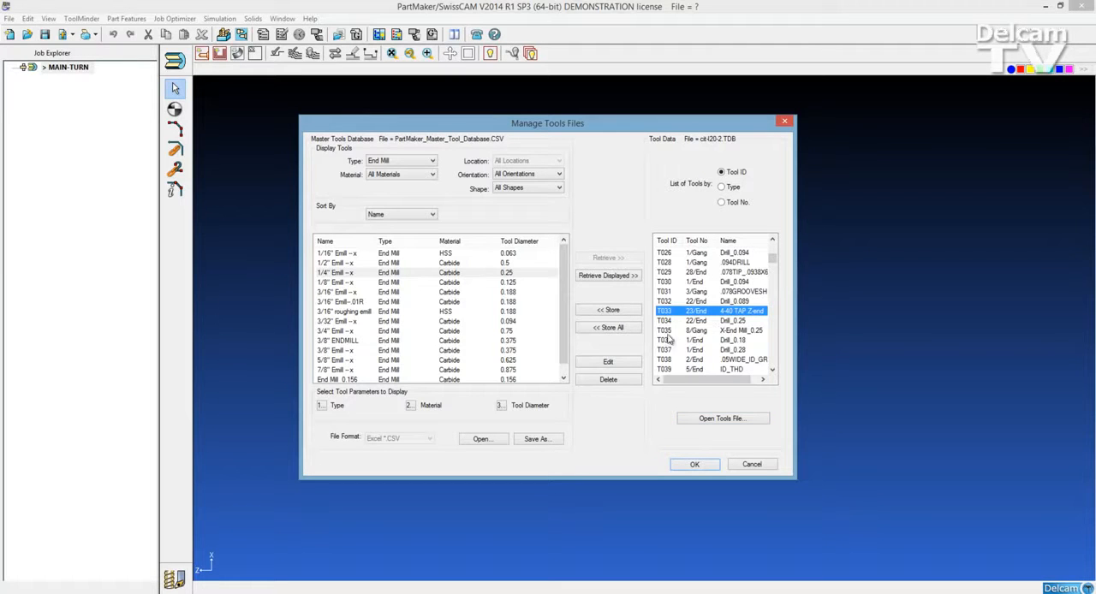
{"action": "left_click", "coordinate": [626, 316]}
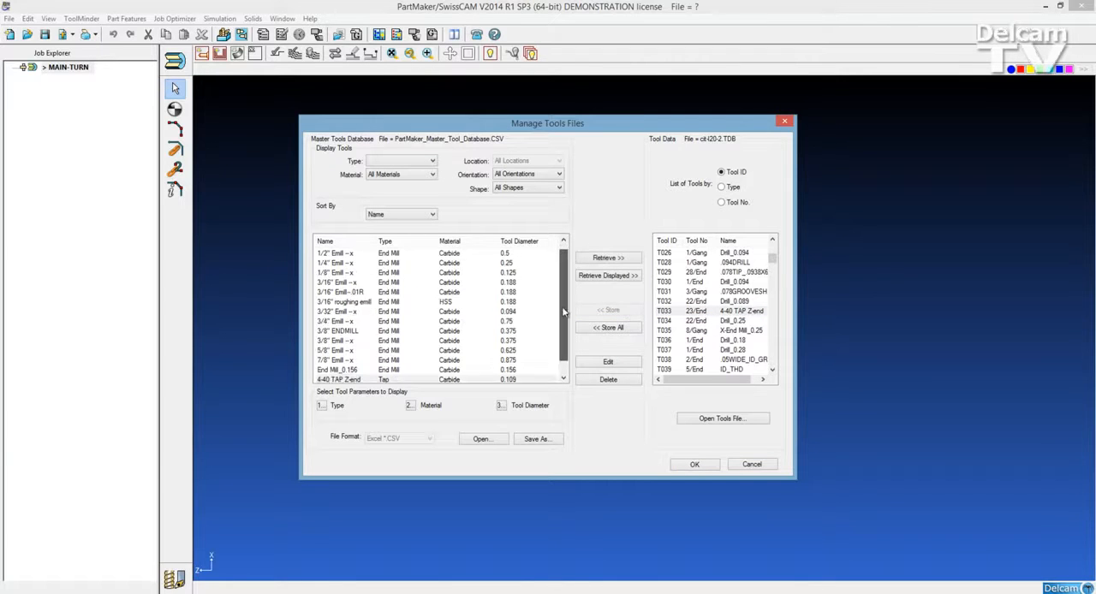
{"action": "left_click", "coordinate": [393, 370]}
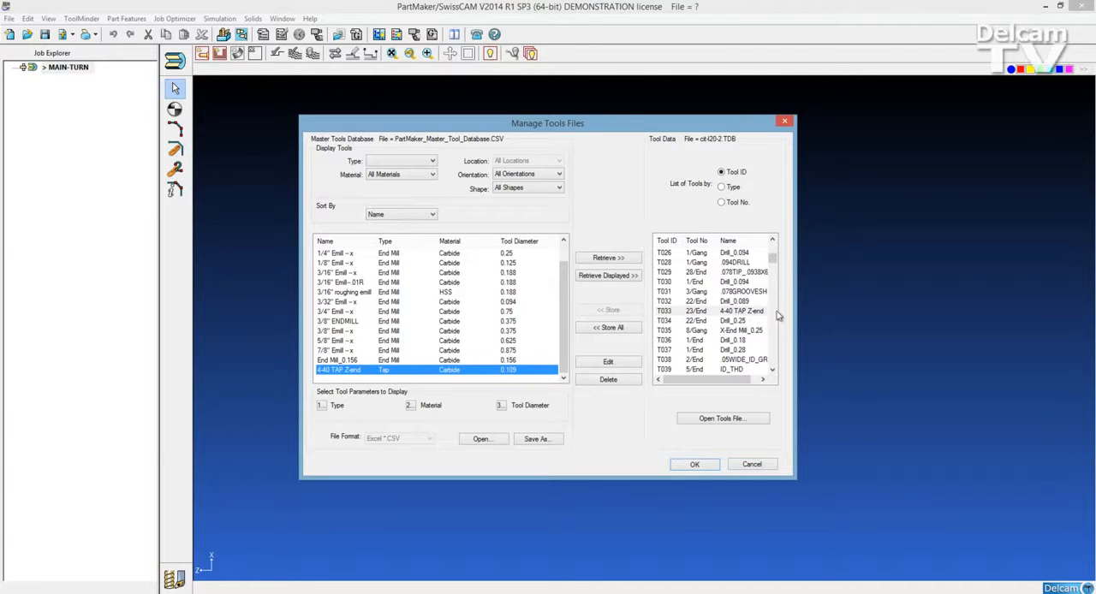
Step: Store tool T171, the .12-4-flute-e-mill, from cit-l20-2.TDB in the master tools database
{"action": "left_click_drag", "start_coordinate": [773, 257], "coordinate": [775, 315]}
{"action": "left_click", "coordinate": [735, 359]}
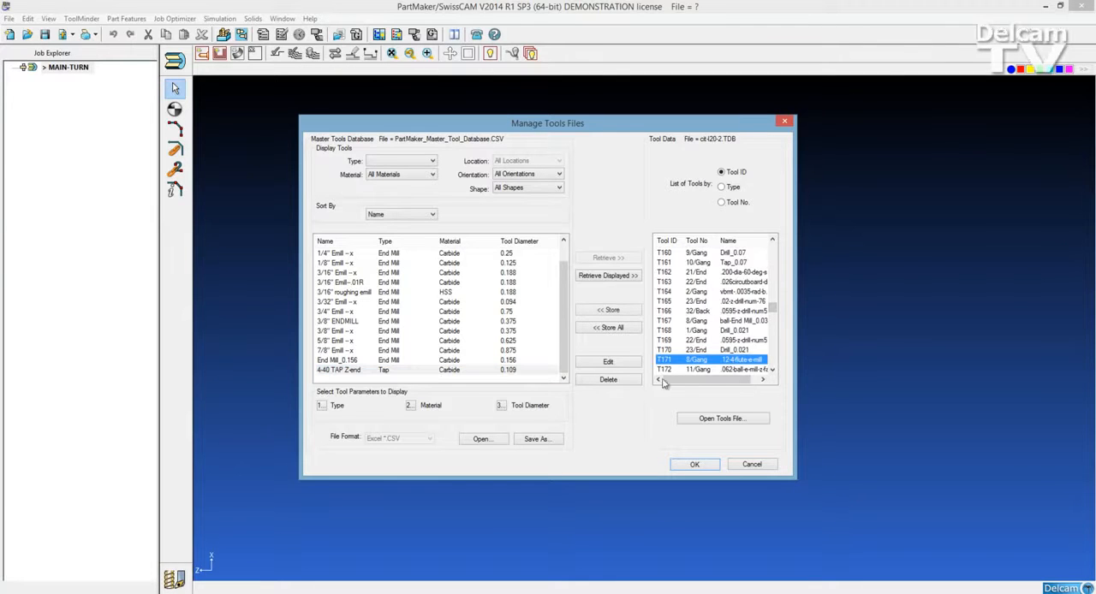
{"action": "left_click", "coordinate": [613, 312]}
{"action": "left_click_drag", "start_coordinate": [563, 336], "coordinate": [566, 363]}
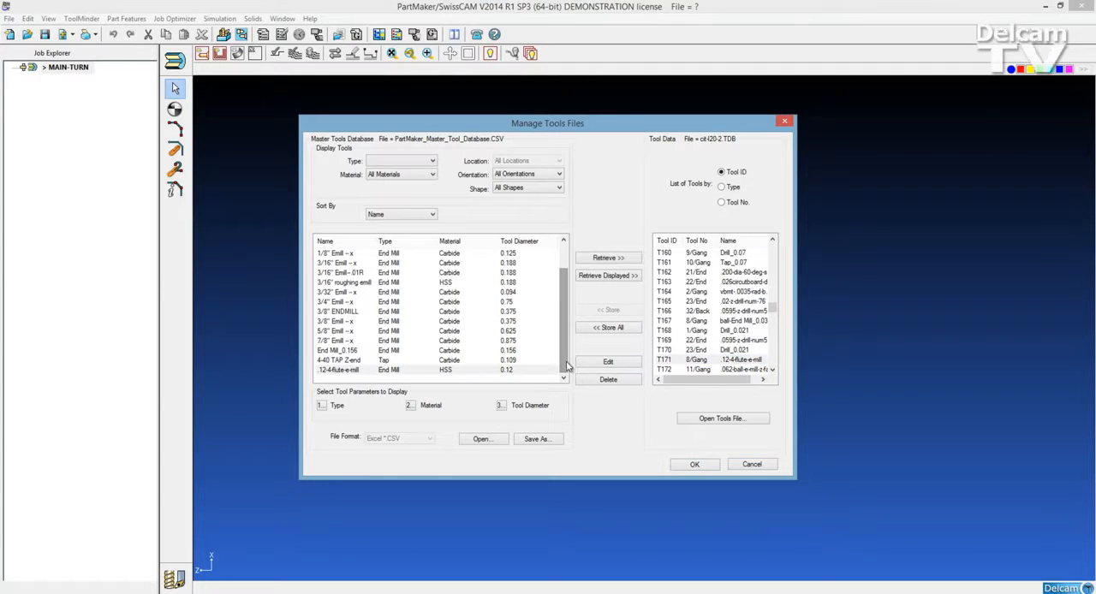